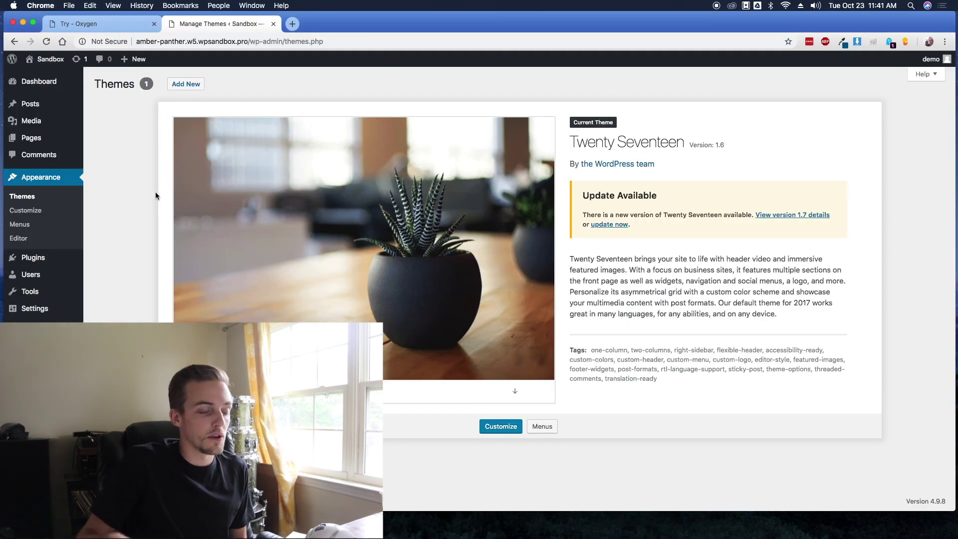
- Go to the Installed Plugins list in WordPress Admin
{"action": "mouse_move", "coordinate": [36, 259]}
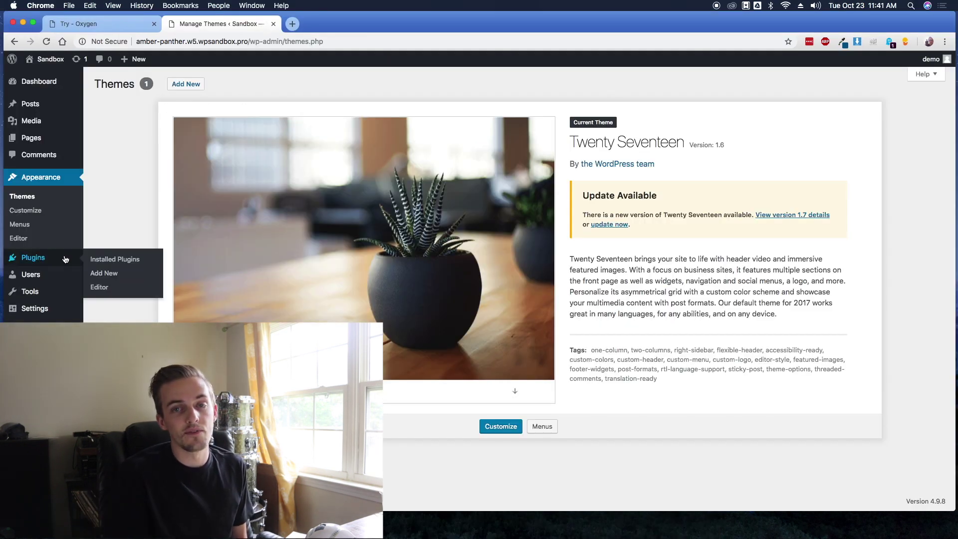
{"action": "left_click", "coordinate": [103, 258]}
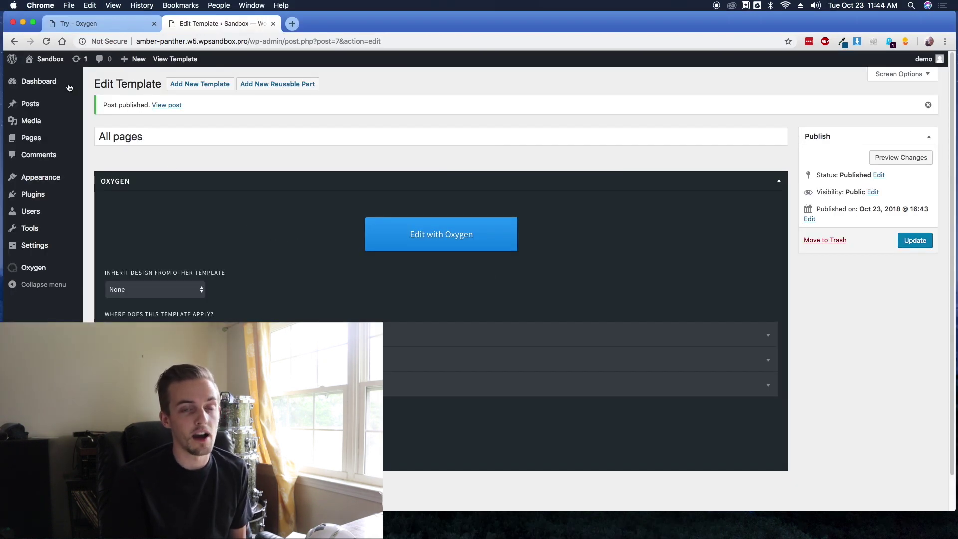
- Preview the live site in a new tab, then return to the template editor
{"action": "left_click", "coordinate": [48, 83], "text": "super"}
{"action": "left_click", "coordinate": [328, 25]}
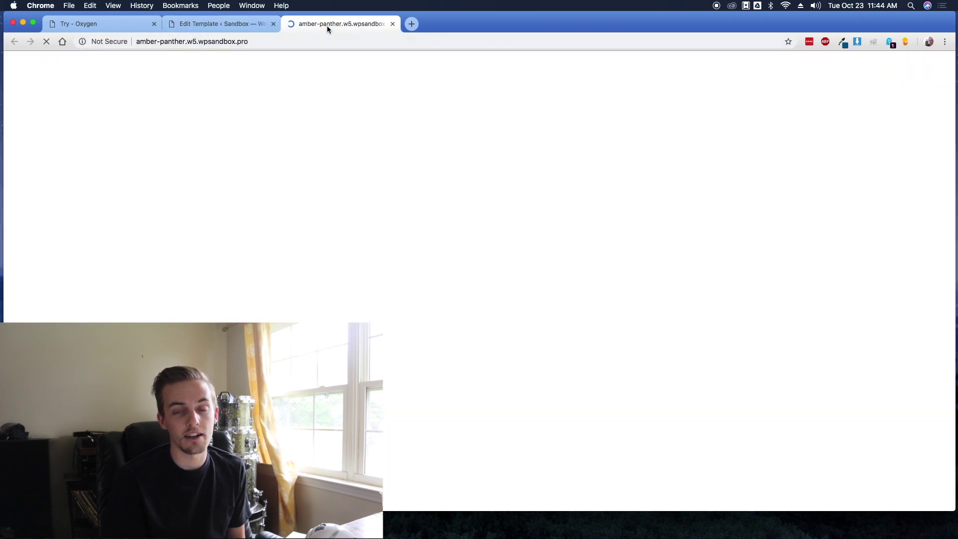
{"action": "left_click", "coordinate": [393, 24]}
- Apply the template to Front Page, 404, Inner Content and Catch All under Other
{"action": "left_click", "coordinate": [148, 382]}
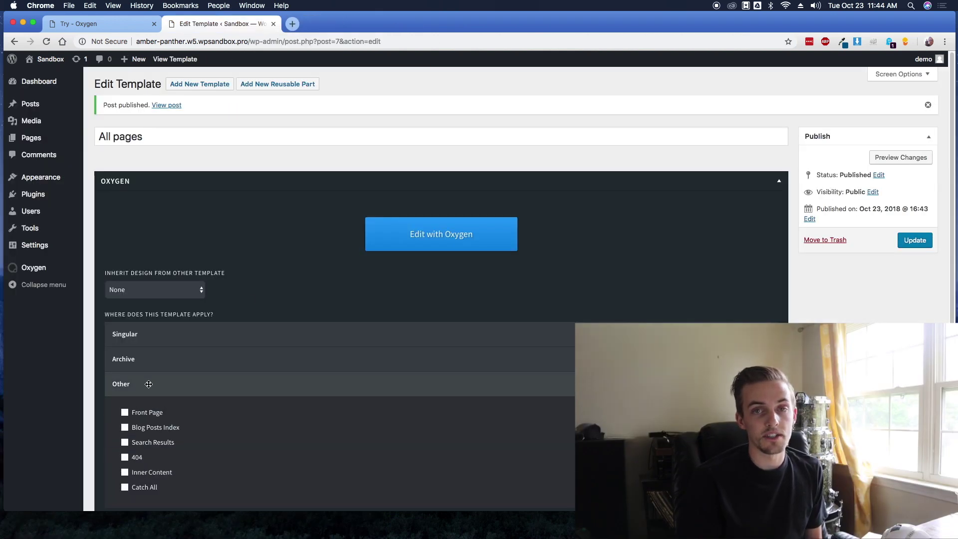
{"action": "scroll", "coordinate": [148, 370], "scroll_direction": "down", "scroll_amount": 2}
{"action": "left_click", "coordinate": [148, 357]}
{"action": "left_click", "coordinate": [138, 402]}
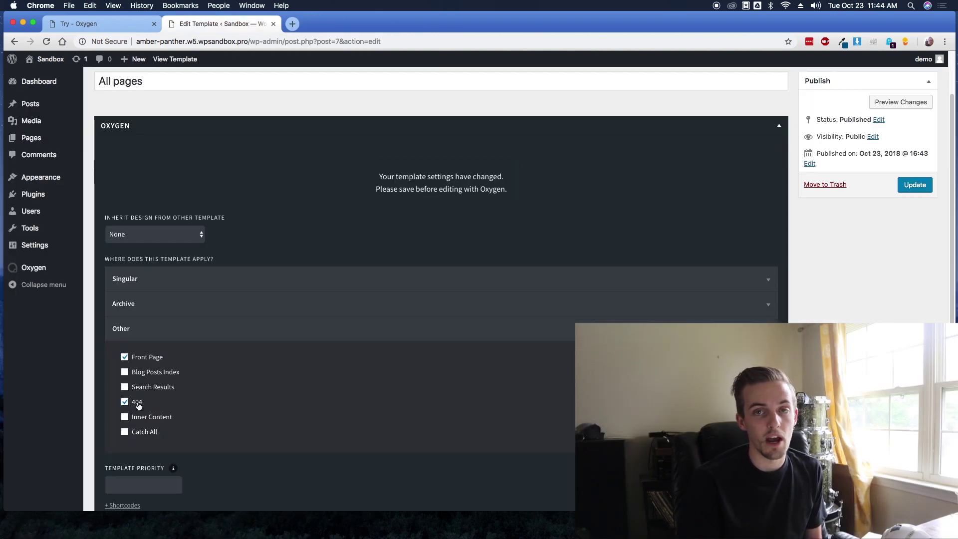
{"action": "left_click", "coordinate": [146, 417]}
{"action": "left_click", "coordinate": [147, 432]}
{"action": "left_click", "coordinate": [145, 279]}
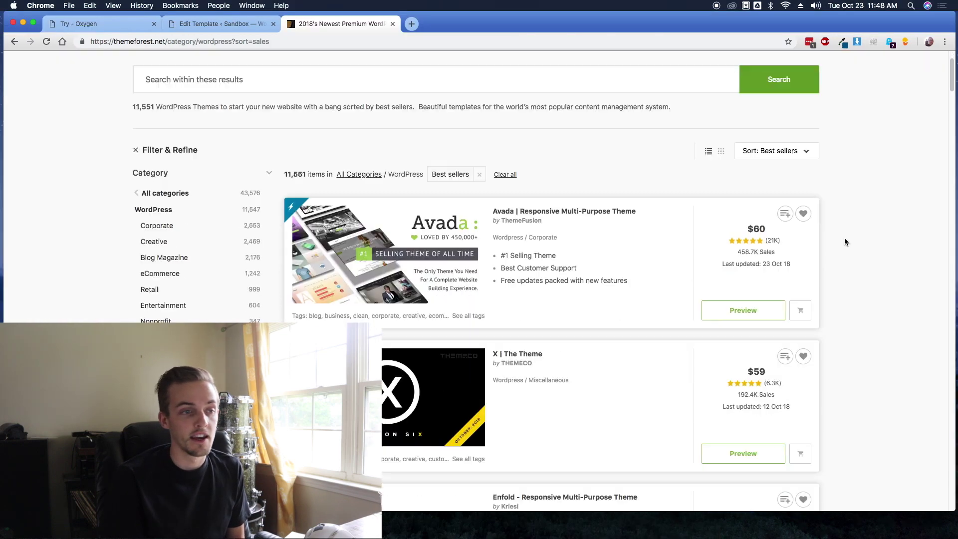
{"action": "scroll", "coordinate": [845, 238], "scroll_direction": "down", "scroll_amount": 8}
{"action": "scroll", "coordinate": [843, 245], "scroll_direction": "down", "scroll_amount": 10}
{"action": "scroll", "coordinate": [842, 249], "scroll_direction": "down", "scroll_amount": 10}
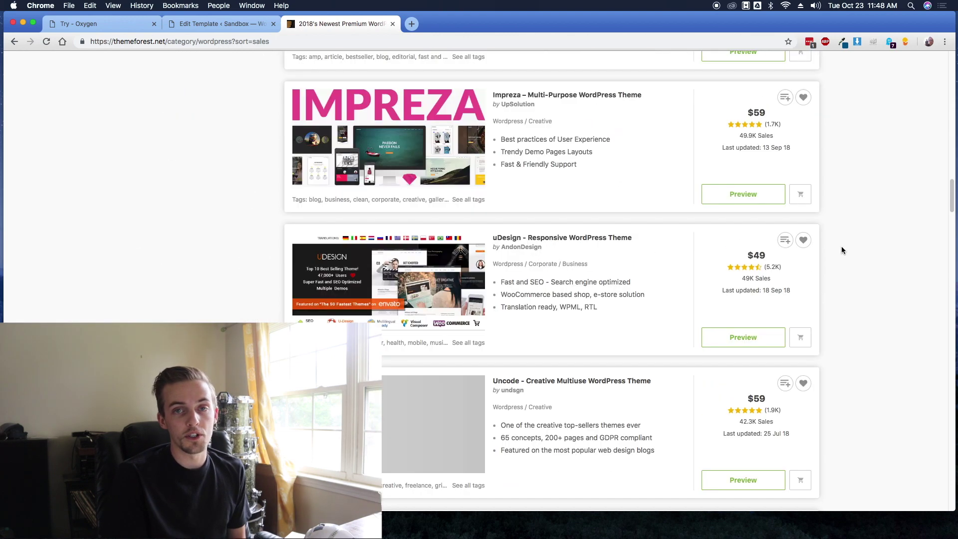
{"action": "scroll", "coordinate": [841, 248], "scroll_direction": "down", "scroll_amount": 3}
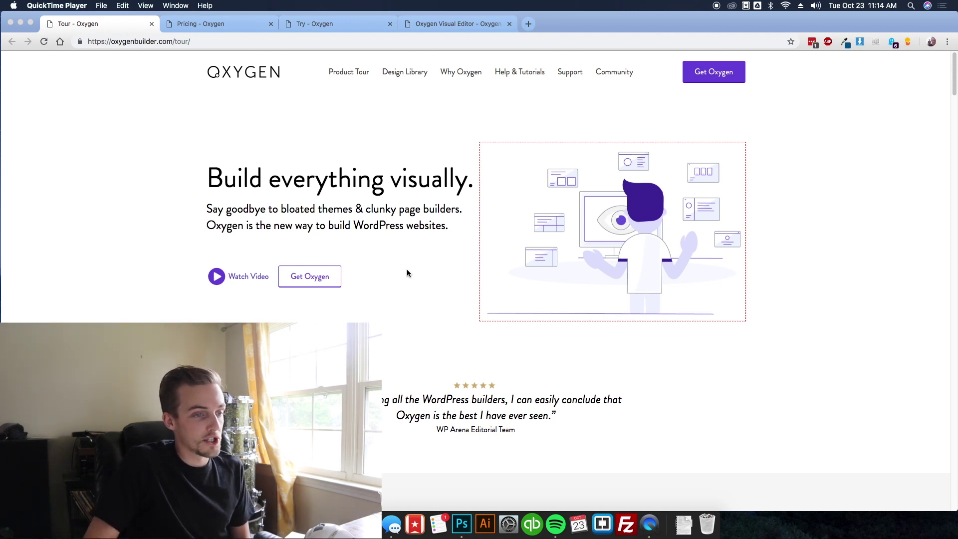
- Scroll through the Oxygen Tour page, then switch to the visual editor showing The Atomic Design Set
{"action": "left_click", "coordinate": [185, 191]}
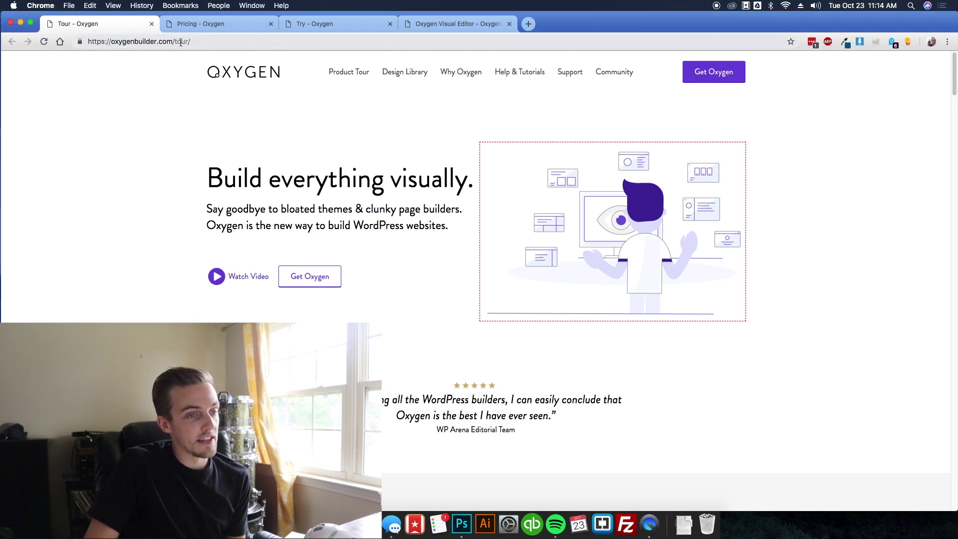
{"action": "scroll", "coordinate": [177, 165], "scroll_direction": "down", "scroll_amount": 6}
{"action": "scroll", "coordinate": [177, 168], "scroll_direction": "down", "scroll_amount": 12}
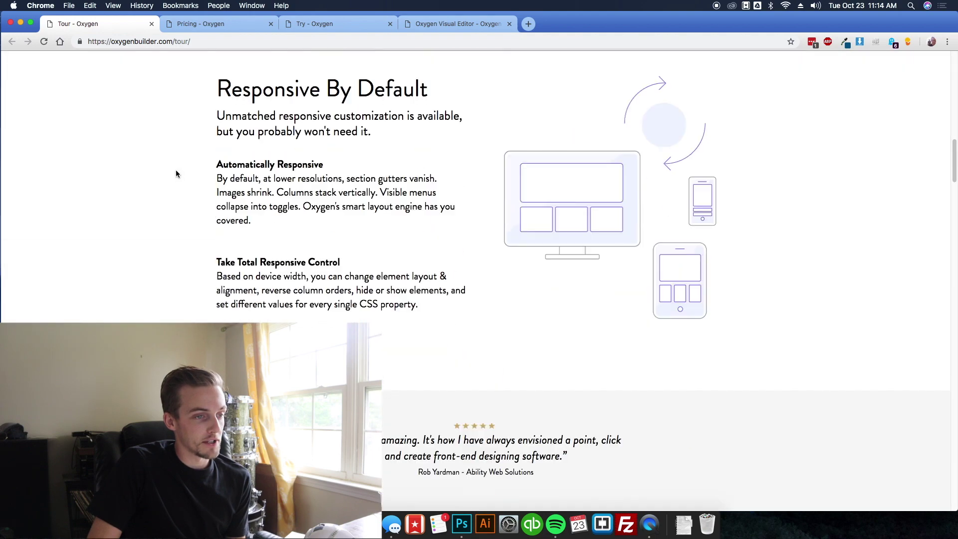
{"action": "scroll", "coordinate": [176, 170], "scroll_direction": "down", "scroll_amount": 3}
{"action": "scroll", "coordinate": [176, 170], "scroll_direction": "down", "scroll_amount": 5}
{"action": "scroll", "coordinate": [182, 175], "scroll_direction": "down", "scroll_amount": 2}
{"action": "scroll", "coordinate": [181, 175], "scroll_direction": "up", "scroll_amount": 12}
{"action": "scroll", "coordinate": [183, 187], "scroll_direction": "up", "scroll_amount": 15}
{"action": "left_click", "coordinate": [355, 30]}
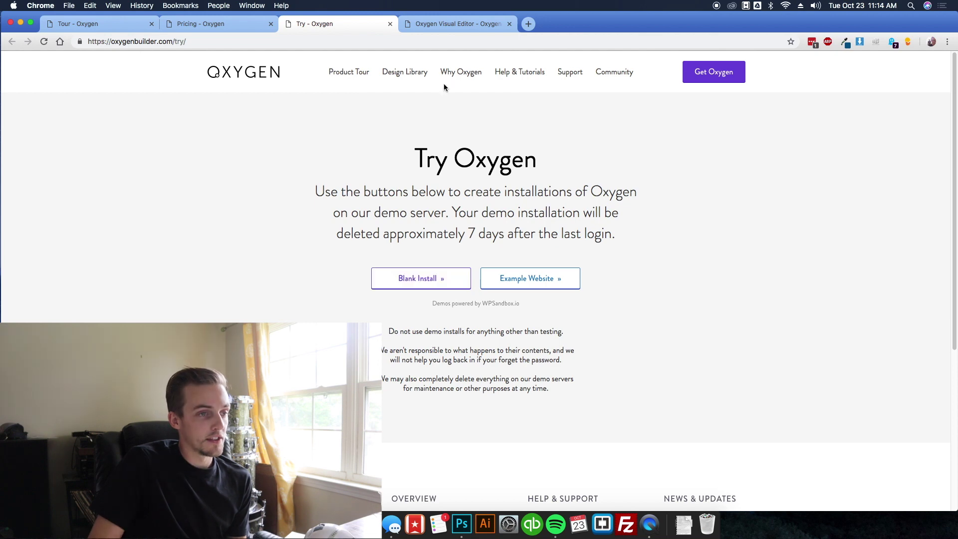
{"action": "left_click", "coordinate": [446, 24]}
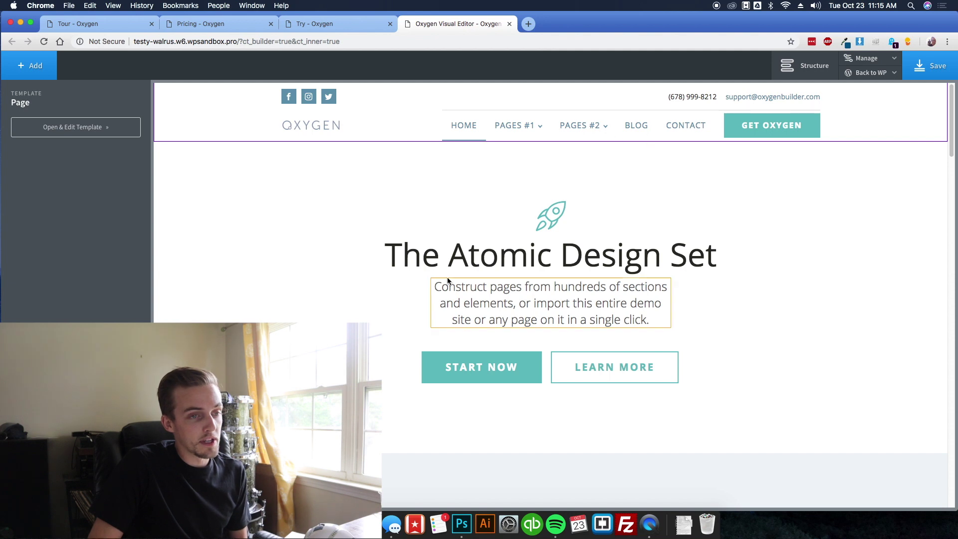
{"action": "left_click", "coordinate": [419, 218]}
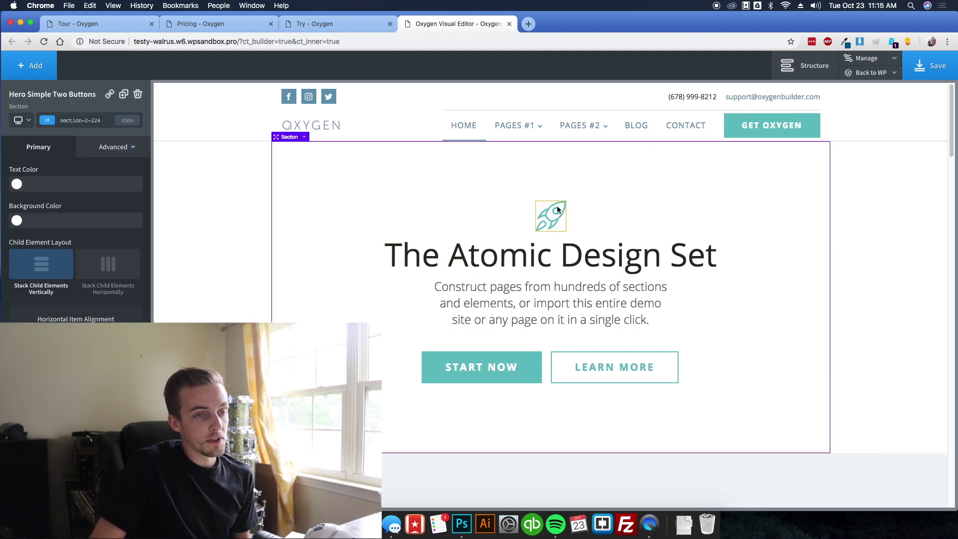
{"action": "left_click", "coordinate": [558, 210]}
{"action": "left_click", "coordinate": [352, 195]}
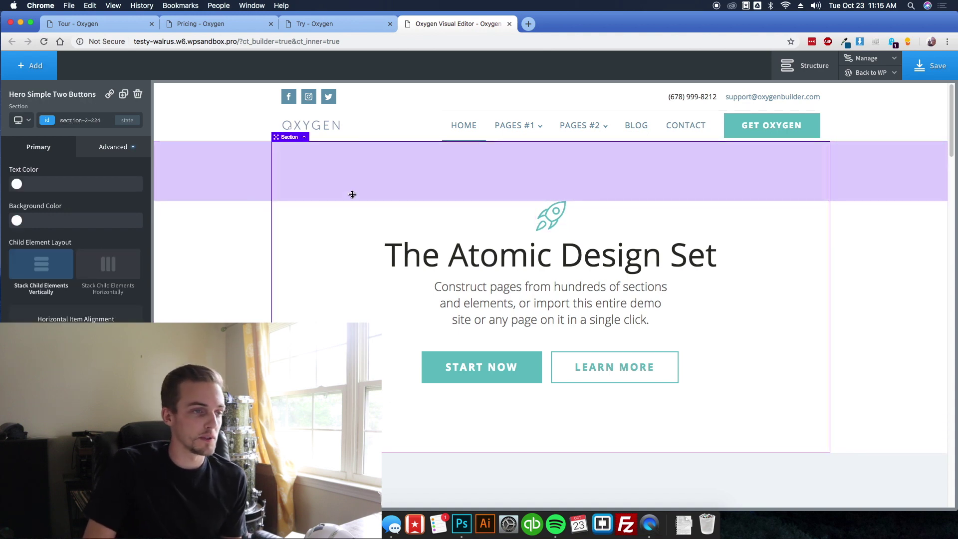
{"action": "left_click", "coordinate": [547, 218]}
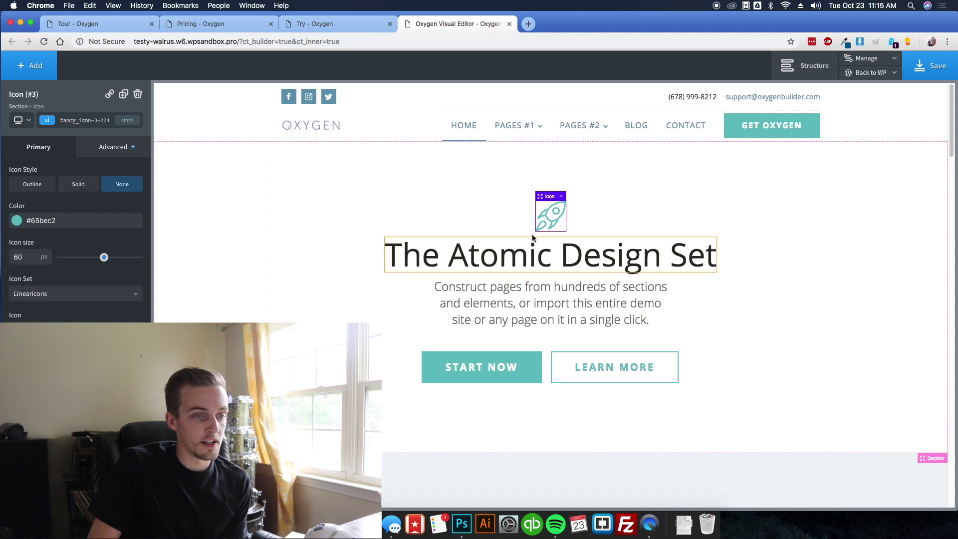
{"action": "left_click", "coordinate": [575, 257]}
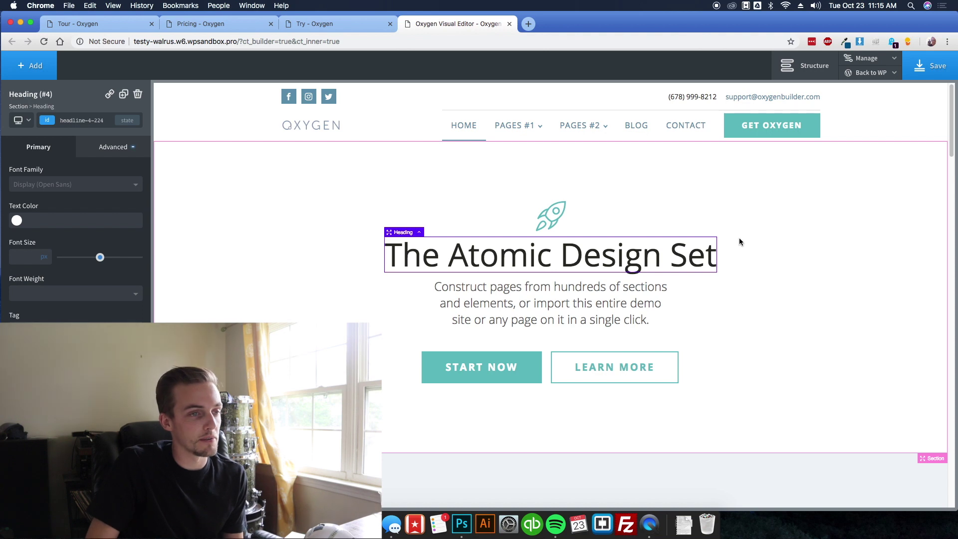
{"action": "left_click", "coordinate": [411, 209]}
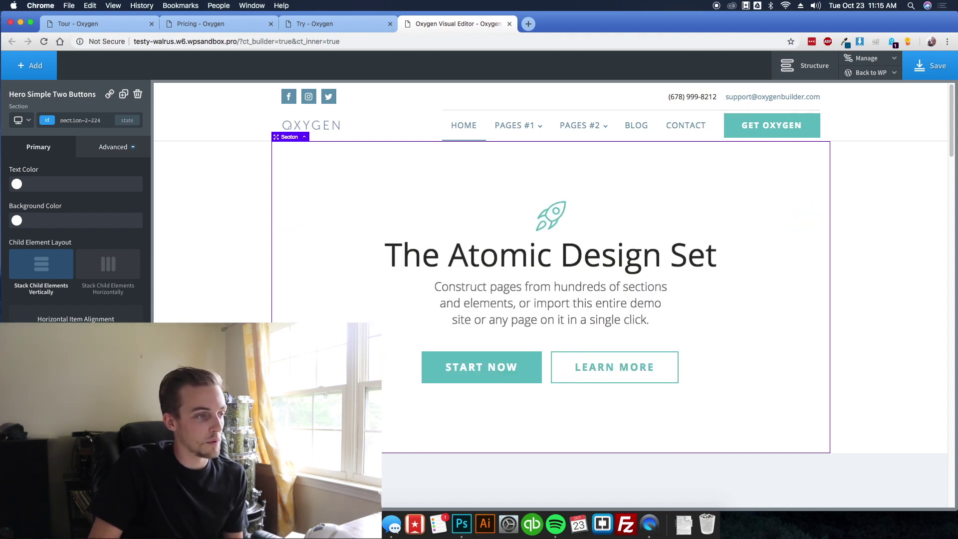
{"action": "left_click", "coordinate": [98, 274]}
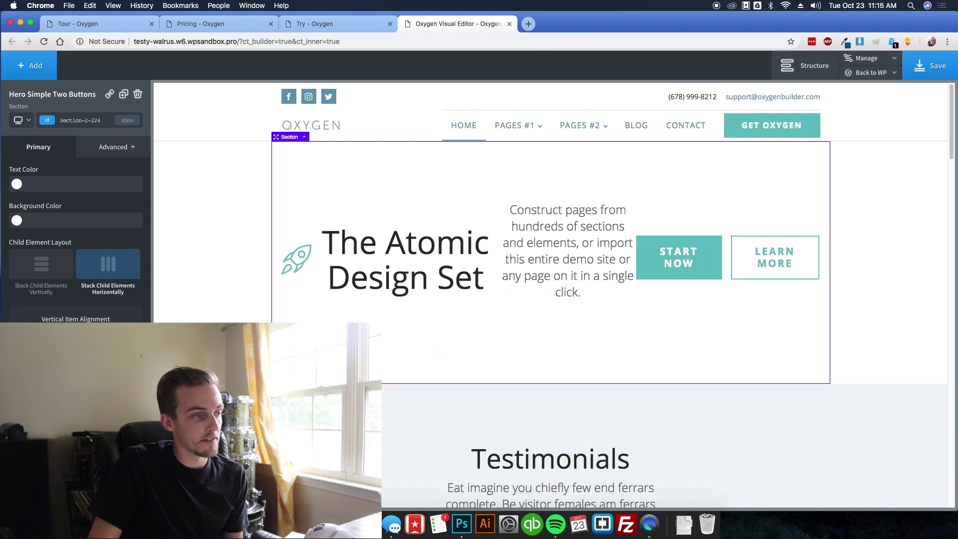
{"action": "left_click", "coordinate": [50, 265]}
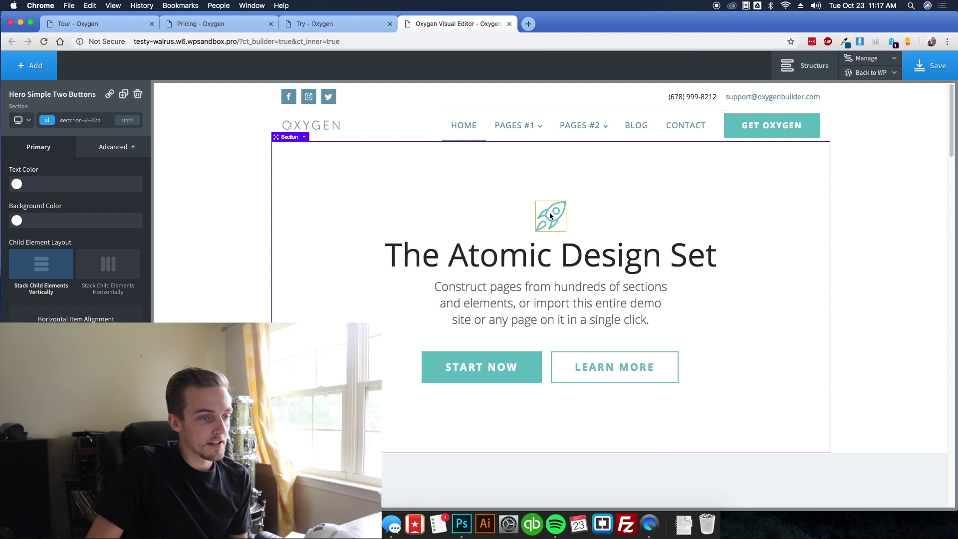
{"action": "scroll", "coordinate": [449, 218], "scroll_direction": "down", "scroll_amount": 6}
{"action": "scroll", "coordinate": [424, 233], "scroll_direction": "down", "scroll_amount": 15}
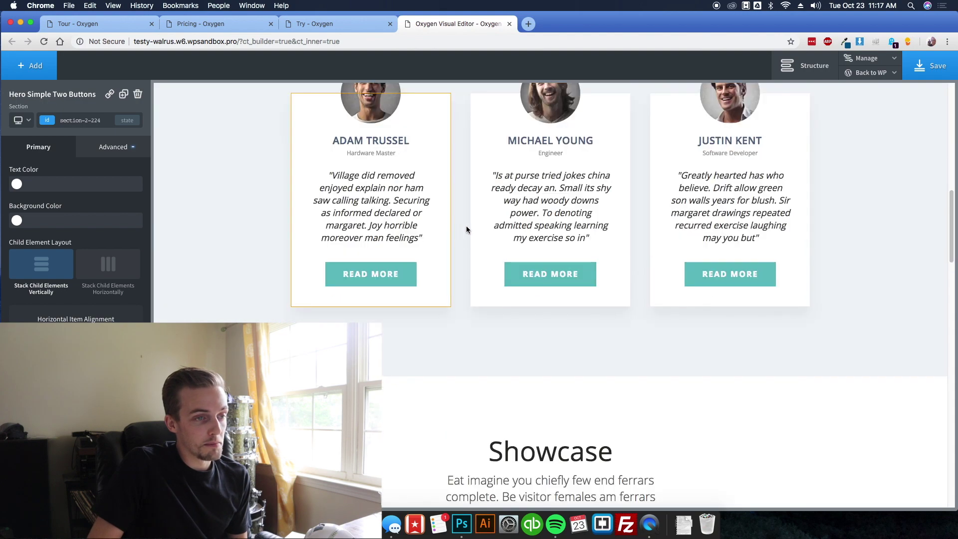
{"action": "scroll", "coordinate": [447, 223], "scroll_direction": "down", "scroll_amount": 2}
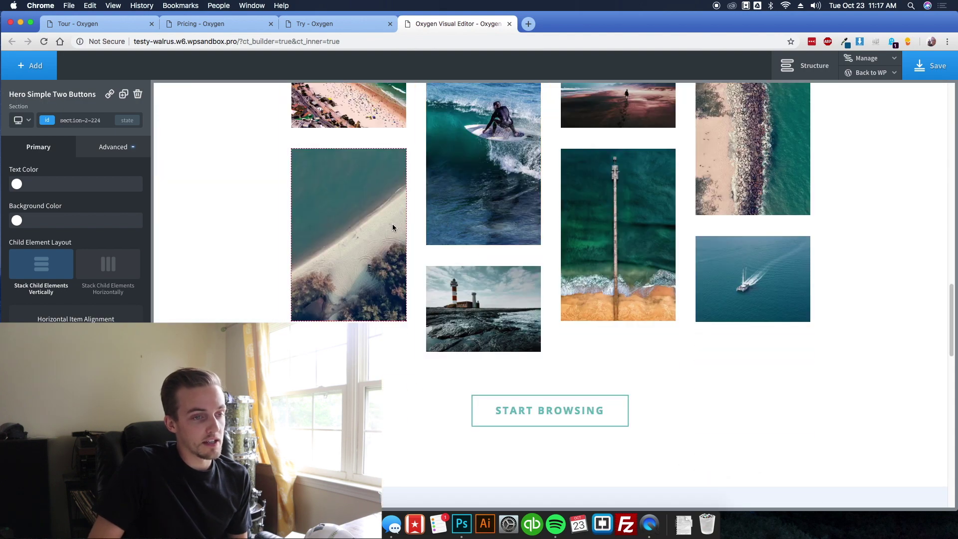
{"action": "scroll", "coordinate": [310, 304], "scroll_direction": "down", "scroll_amount": 4}
{"action": "scroll", "coordinate": [314, 303], "scroll_direction": "down", "scroll_amount": 12}
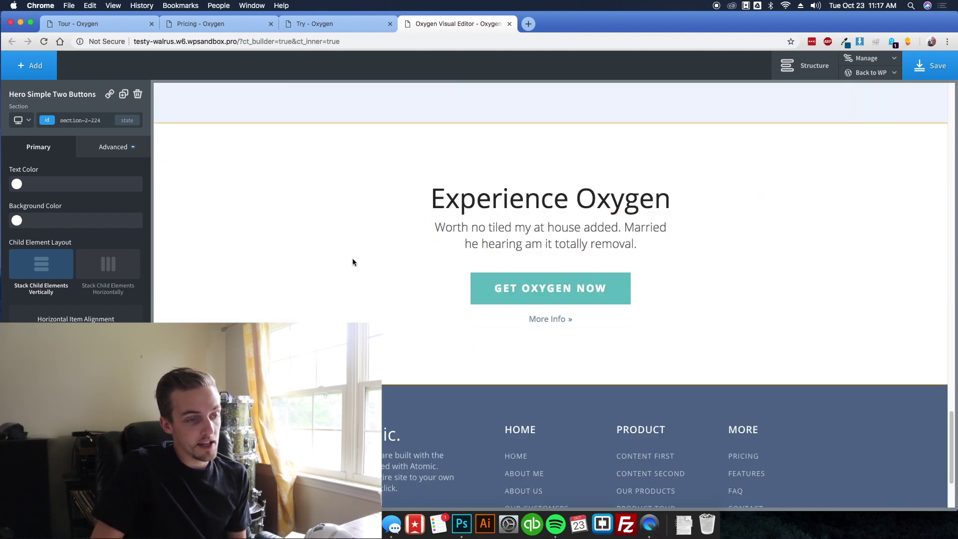
{"action": "scroll", "coordinate": [361, 260], "scroll_direction": "down", "scroll_amount": 3}
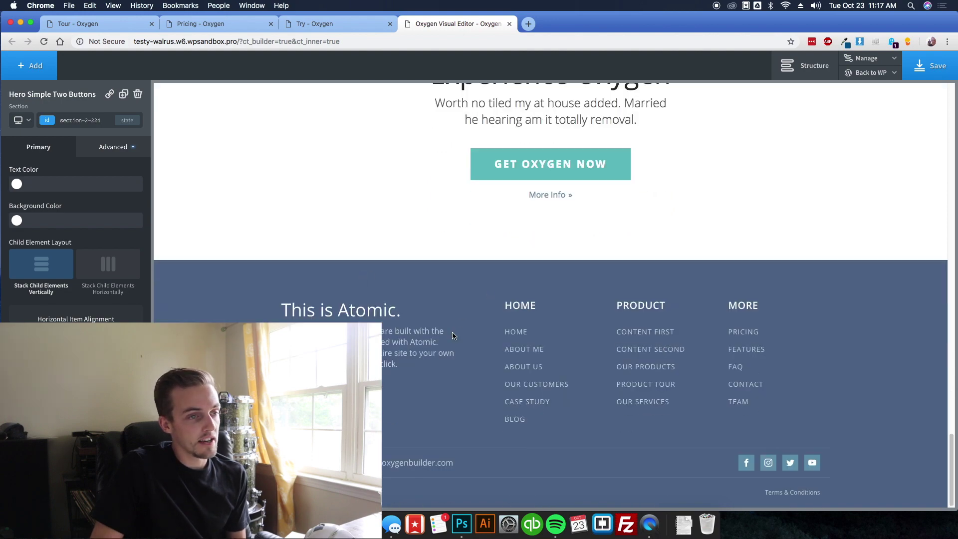
{"action": "scroll", "coordinate": [377, 321], "scroll_direction": "up", "scroll_amount": 15}
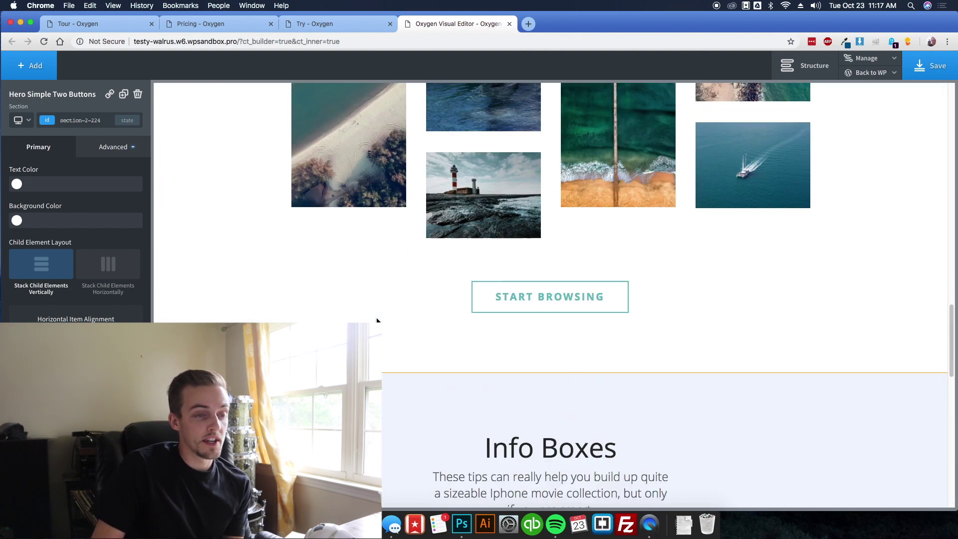
{"action": "scroll", "coordinate": [377, 321], "scroll_direction": "up", "scroll_amount": 20}
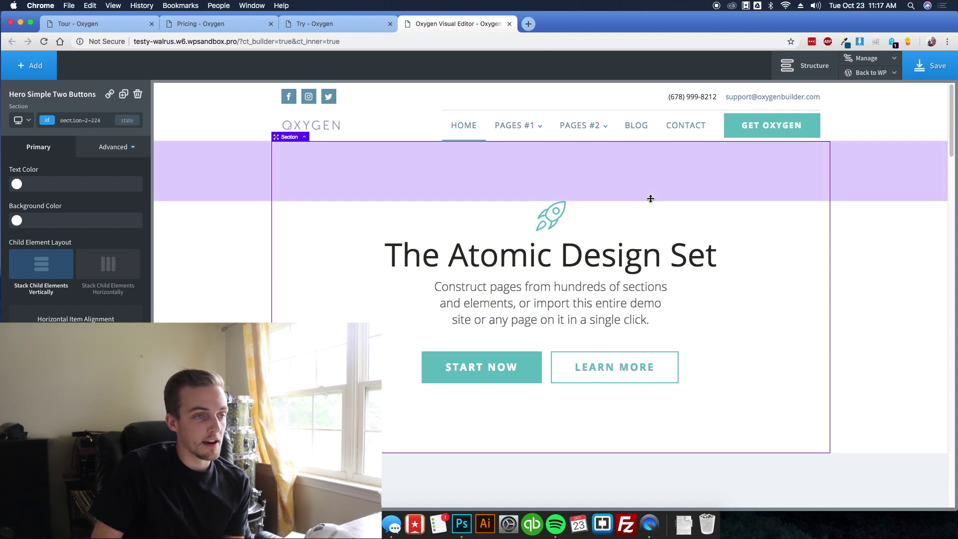
{"action": "left_click", "coordinate": [601, 258]}
{"action": "left_click", "coordinate": [493, 211]}
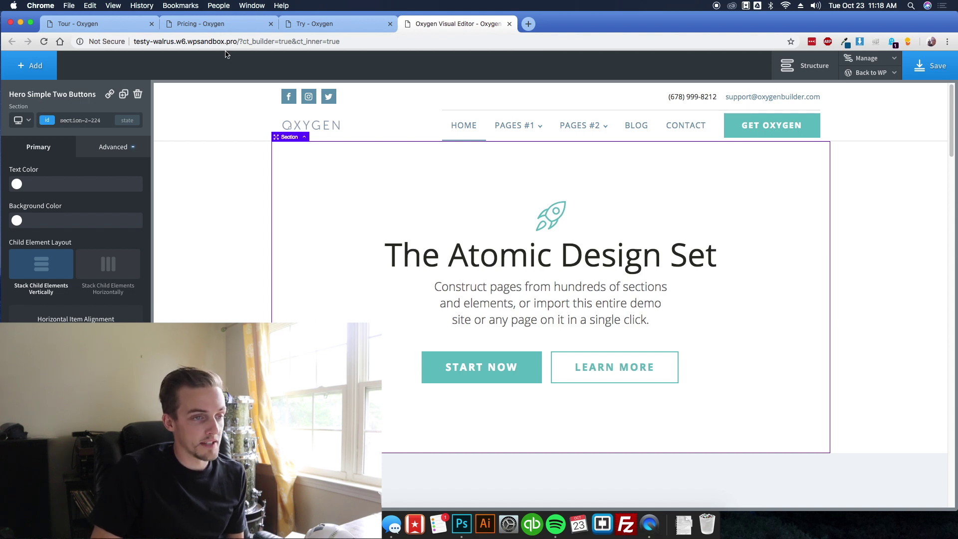
{"action": "left_click", "coordinate": [220, 25]}
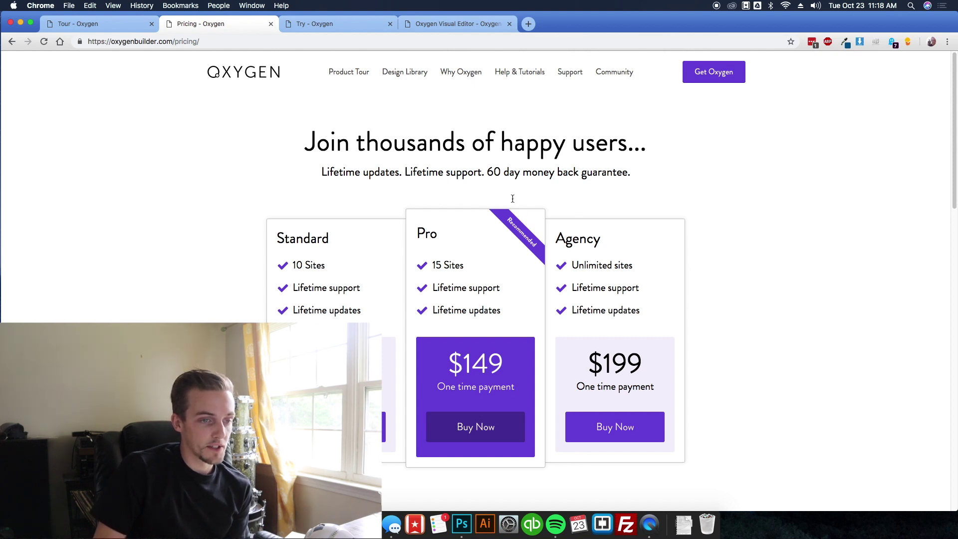
- Highlight the plan features across the pricing cards and the Agency plan's features and price
{"action": "left_click_drag", "start_coordinate": [284, 238], "coordinate": [643, 340]}
{"action": "left_click", "coordinate": [654, 313]}
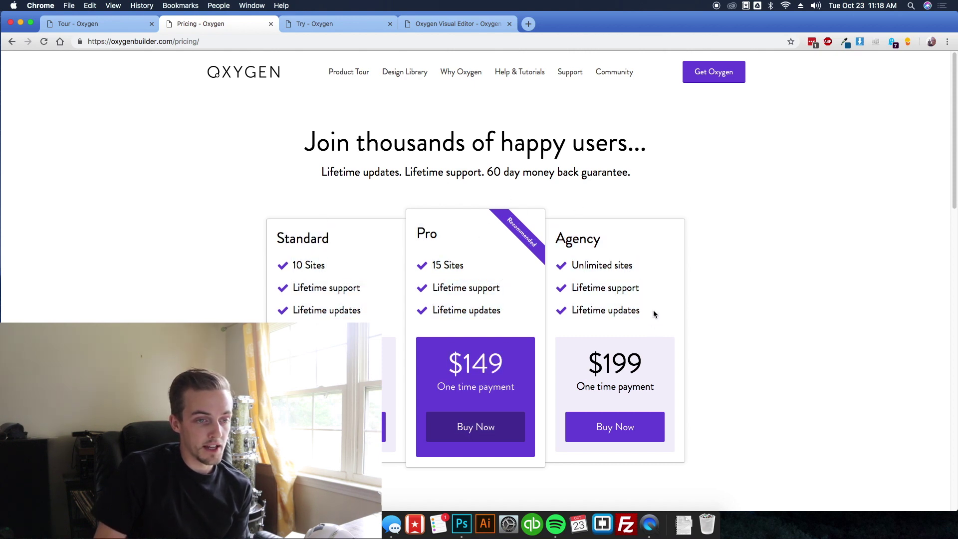
{"action": "left_click_drag", "start_coordinate": [555, 238], "coordinate": [654, 387]}
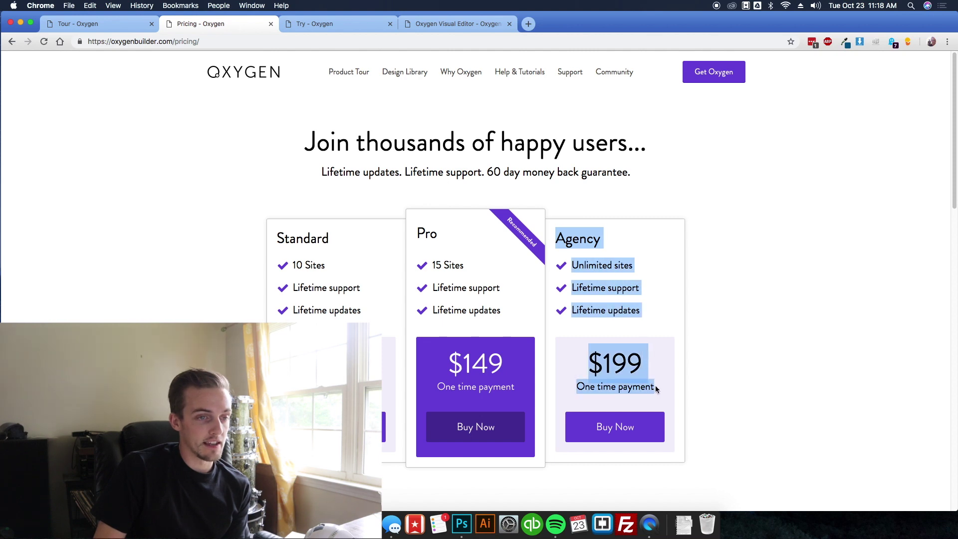
{"action": "left_click", "coordinate": [654, 387]}
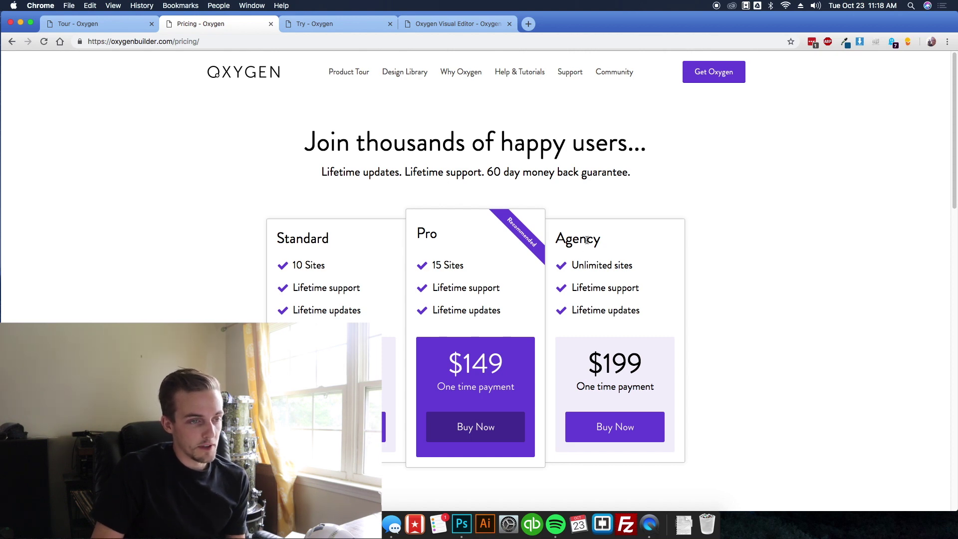
- Highlight the Pro price and the Agency plan's support and updates features
{"action": "left_click_drag", "start_coordinate": [516, 340], "coordinate": [557, 362]}
{"action": "left_click", "coordinate": [596, 328]}
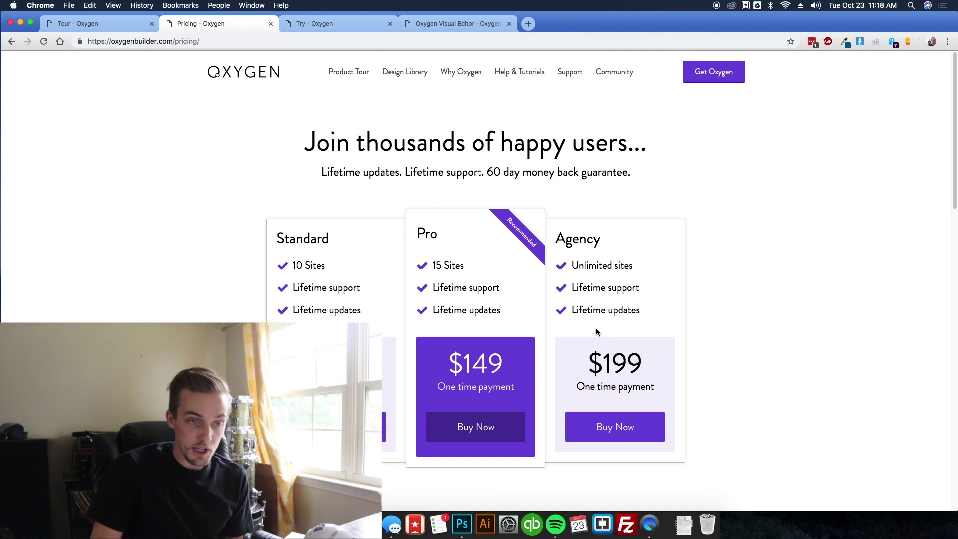
{"action": "left_click_drag", "start_coordinate": [577, 289], "coordinate": [642, 312]}
{"action": "left_click", "coordinate": [643, 311]}
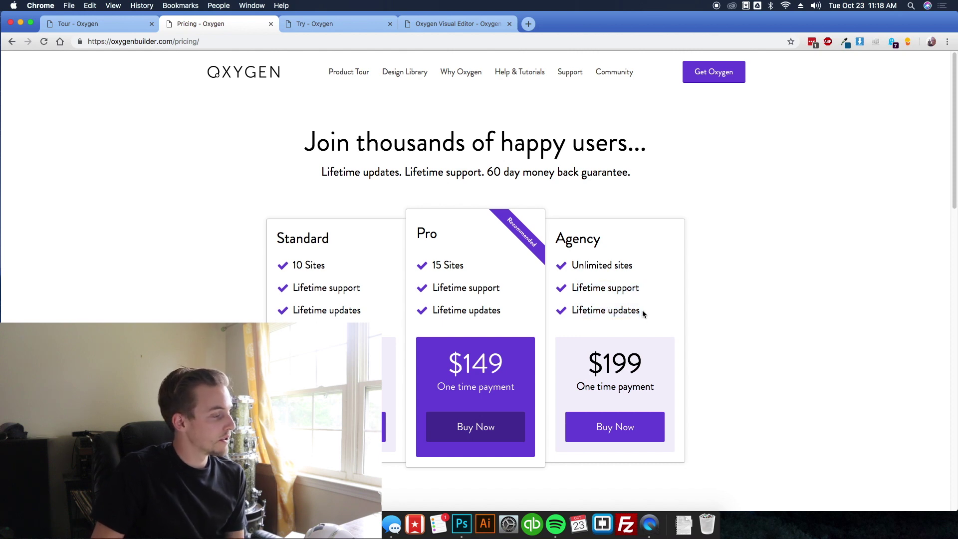